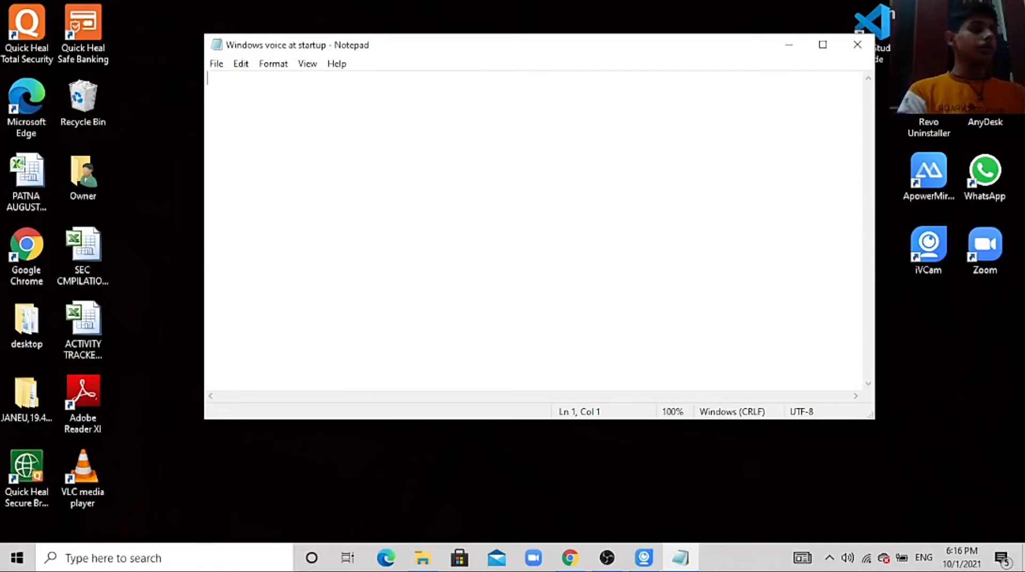
# - Write a VBScript declaring speaks and speech, with a "Welcome ... to your PC" greeting including the owner's name, spoken through sapi.spvoice
pyautogui.write('Dim speaks, speech speaks="Welcome shreyam to your PC" Set speech=CreateObject("sapi.spvoice") speech.Speak speaks')
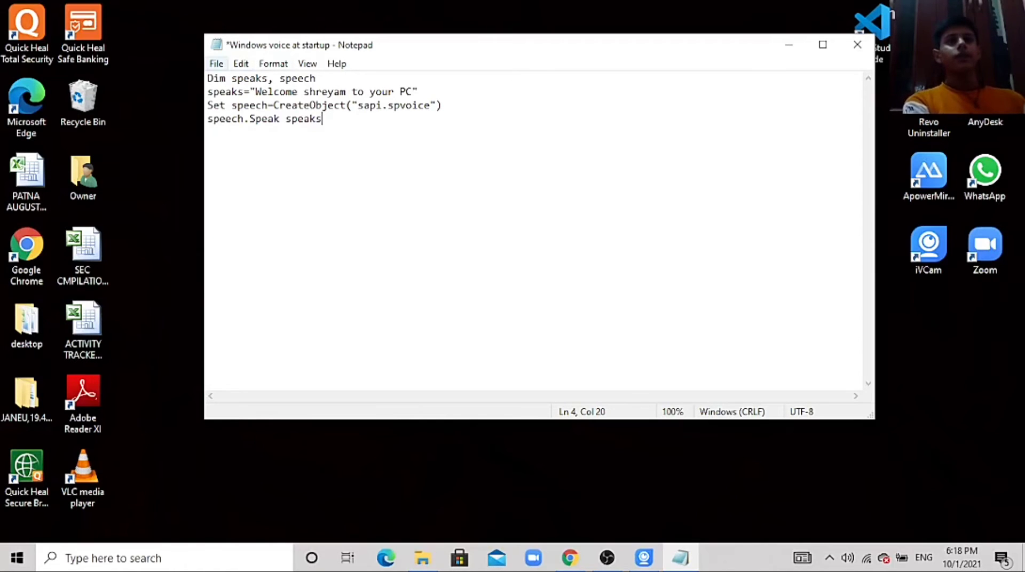
# - Save the script on the Desktop as "Windows voice at startup.vbs" with ANSI encoding, and close it
pyautogui.click(216, 63)
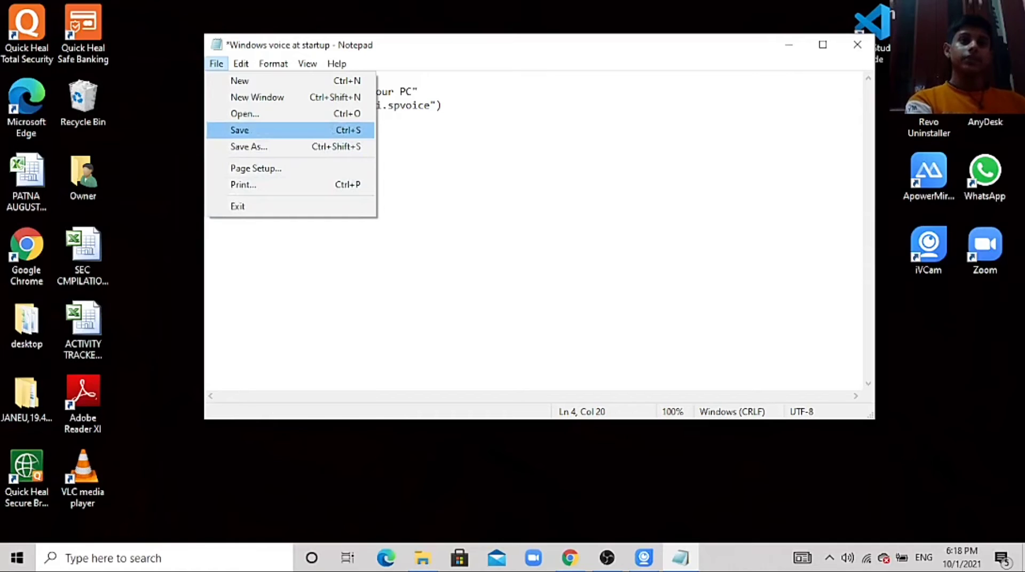
pyautogui.click(248, 146)
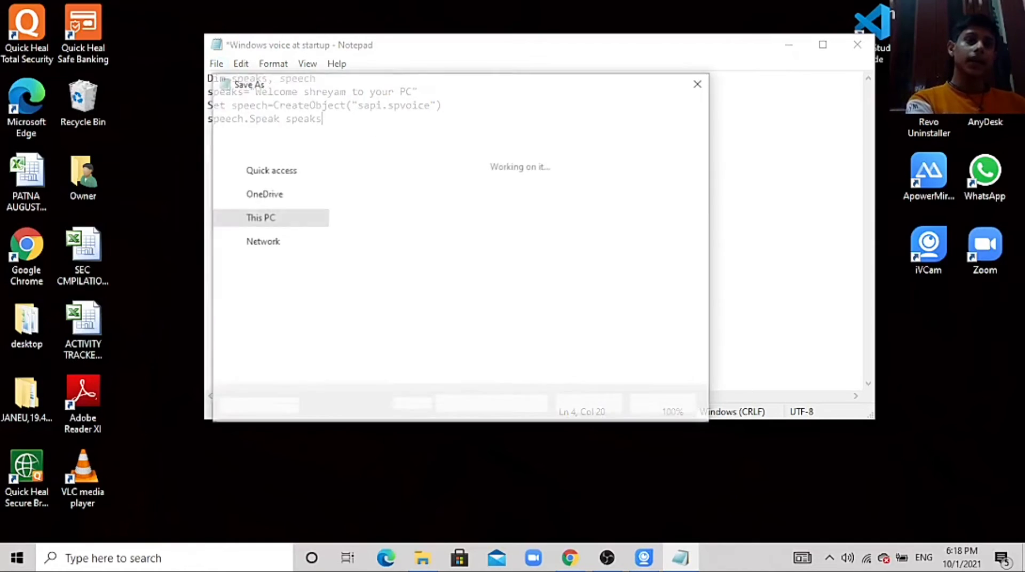
pyautogui.click(419, 353)
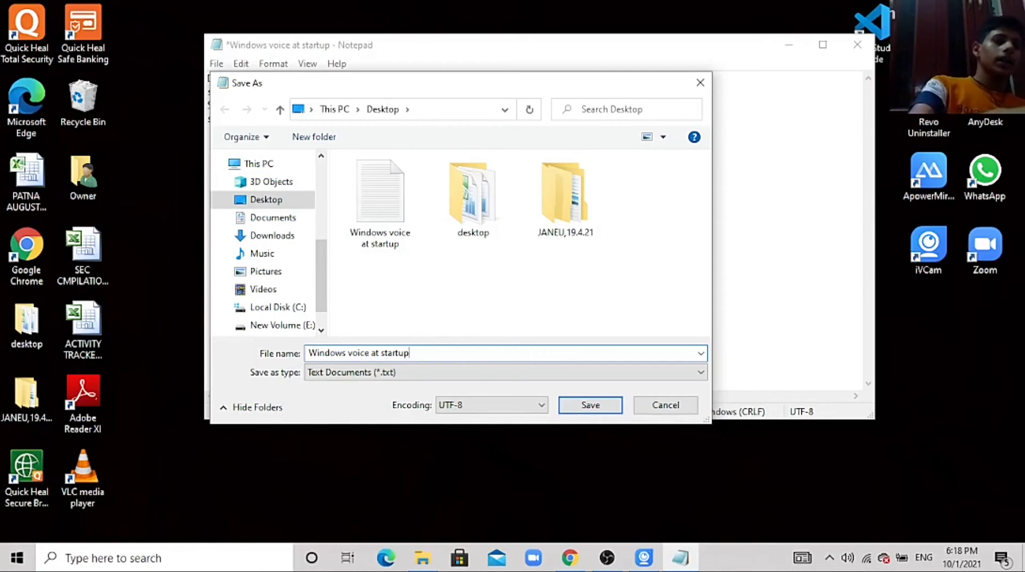
pyautogui.write('.')
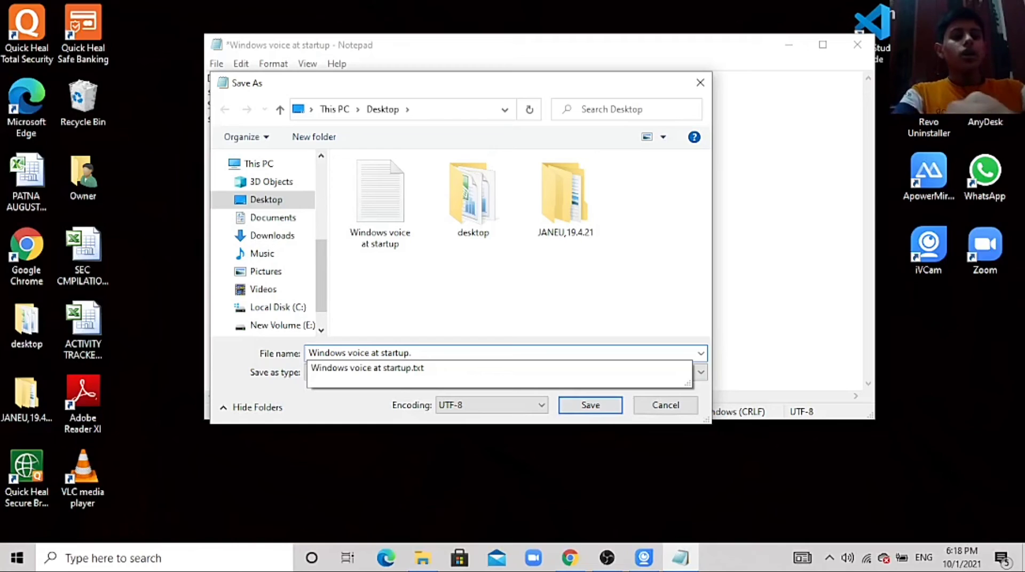
pyautogui.write('vbs')
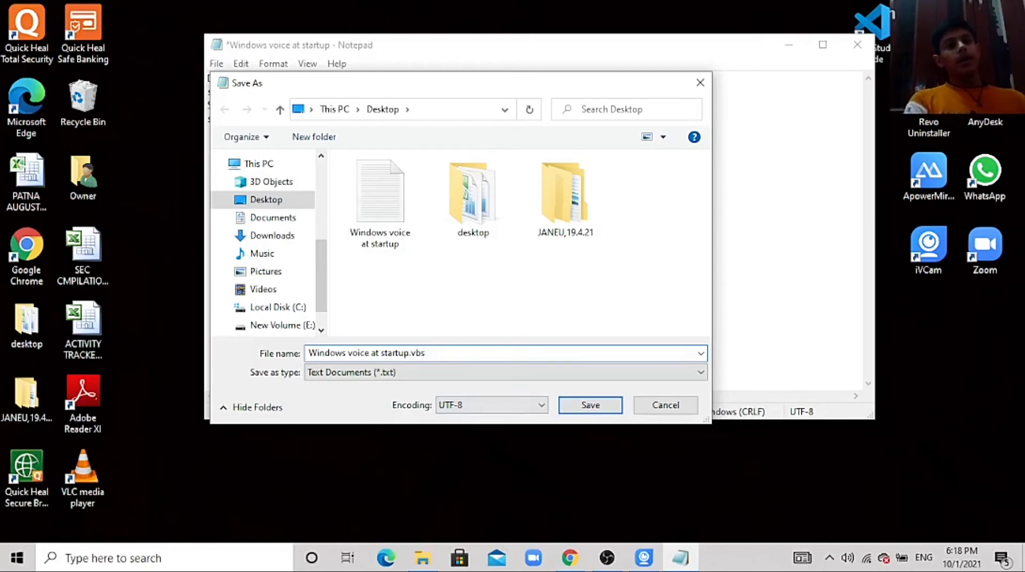
pyautogui.click(491, 405)
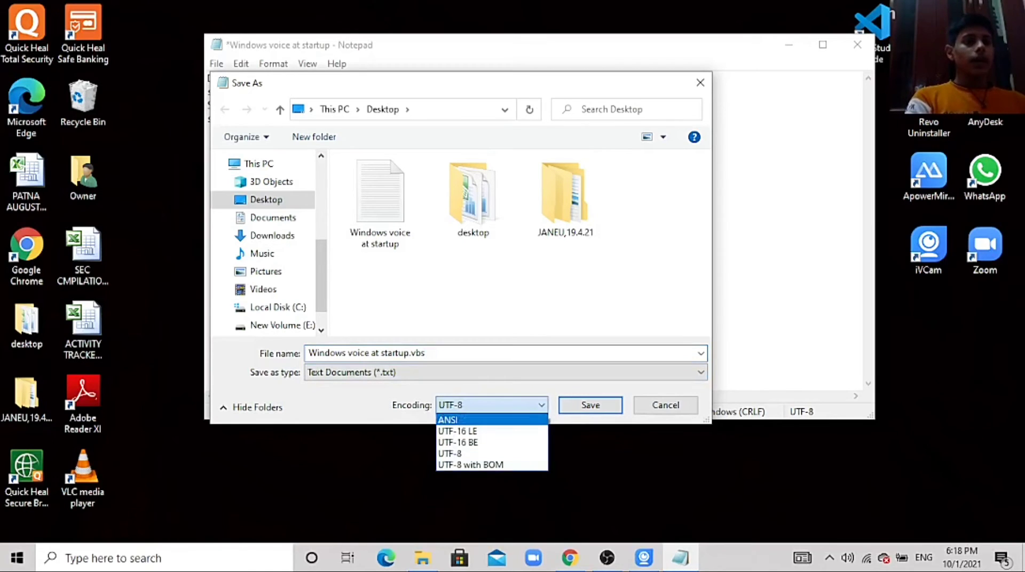
pyautogui.click(481, 420)
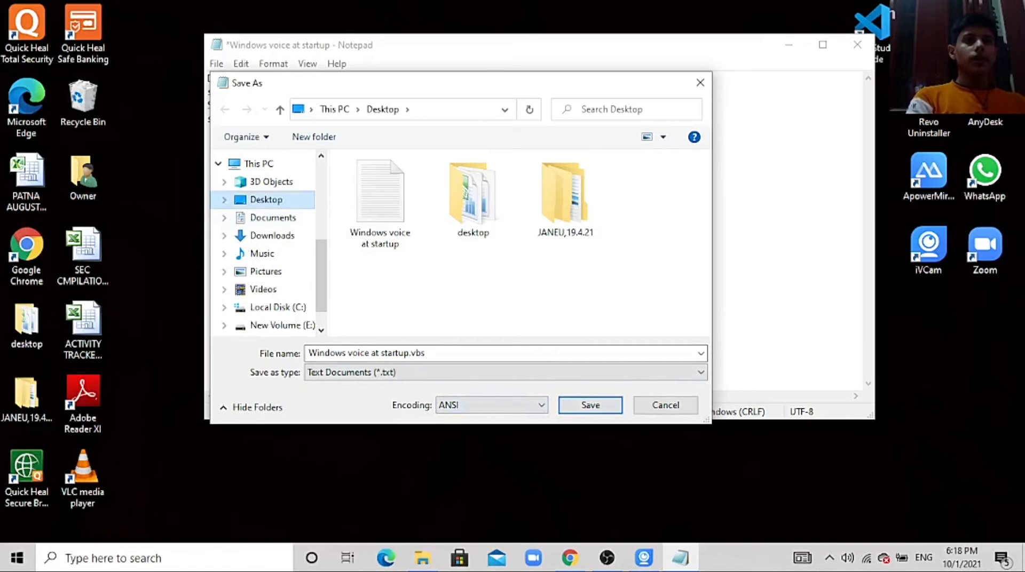
pyautogui.click(266, 200)
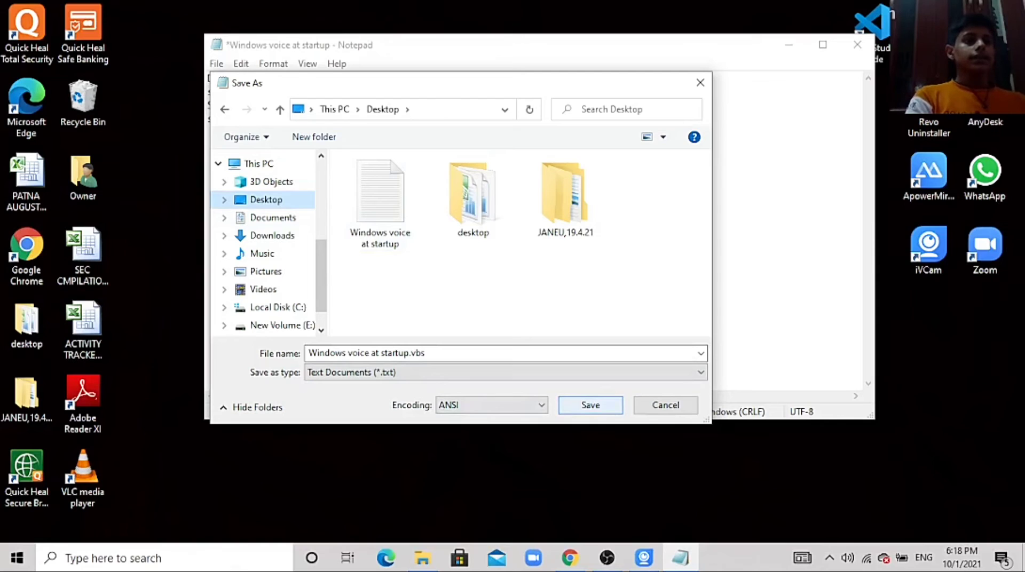
pyautogui.click(590, 405)
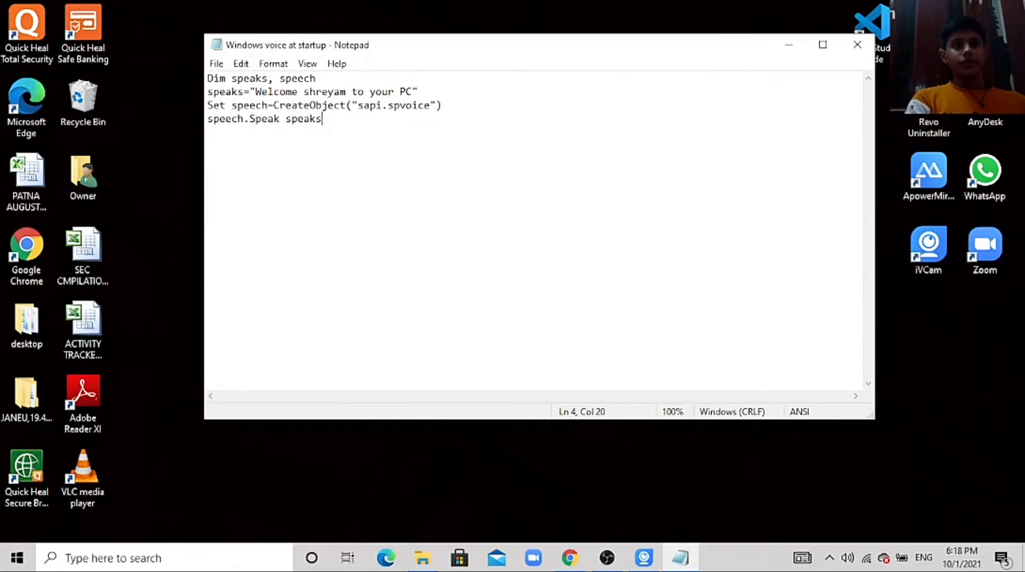
pyautogui.click(857, 45)
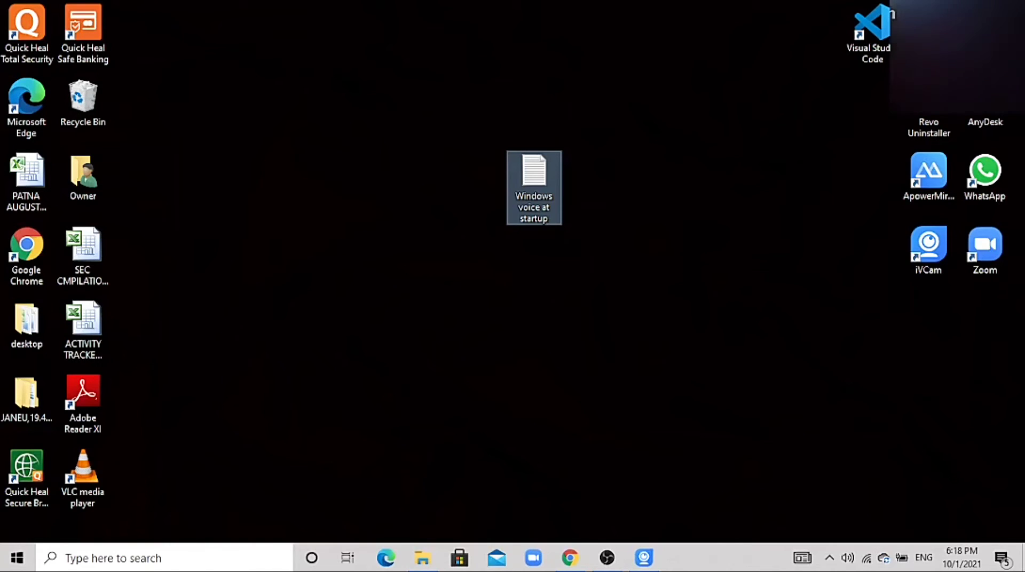
# - Undo the last rename of the text file on the refreshed desktop, and open and close the file to check its contents
pyautogui.hotkey('ctrl', 'z')
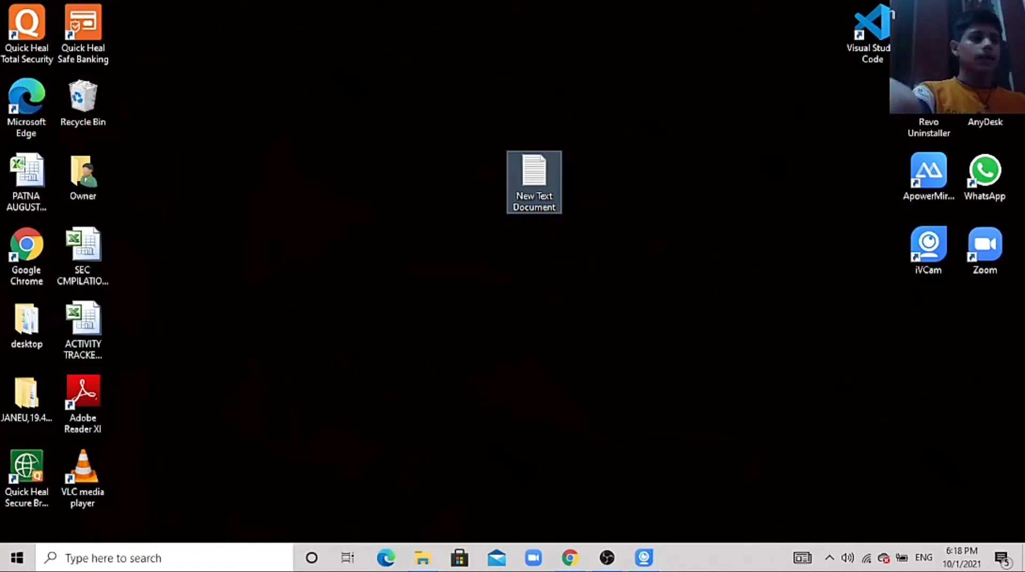
pyautogui.rightClick(642, 220)
pyautogui.click(688, 265)
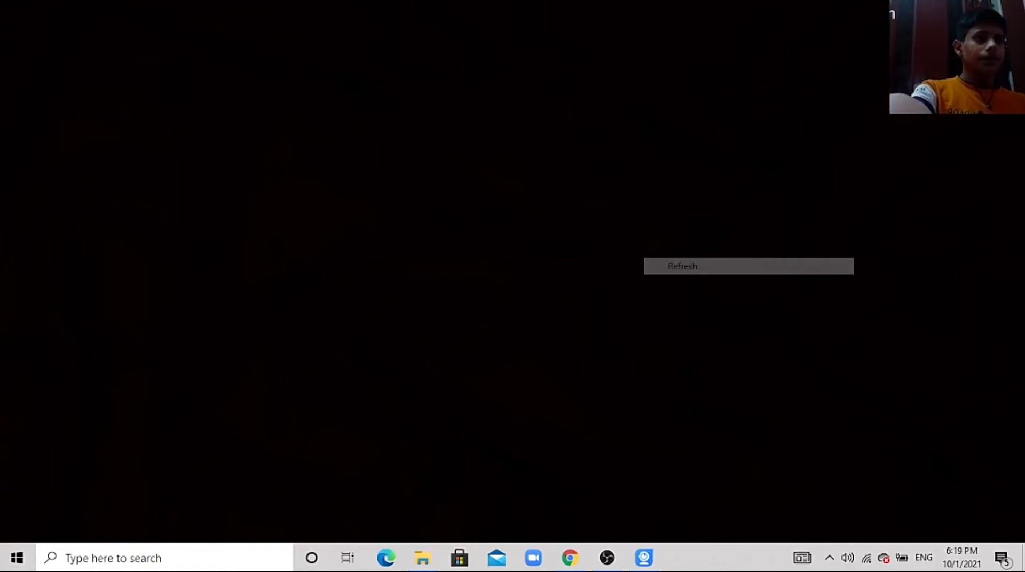
pyautogui.press('Return')
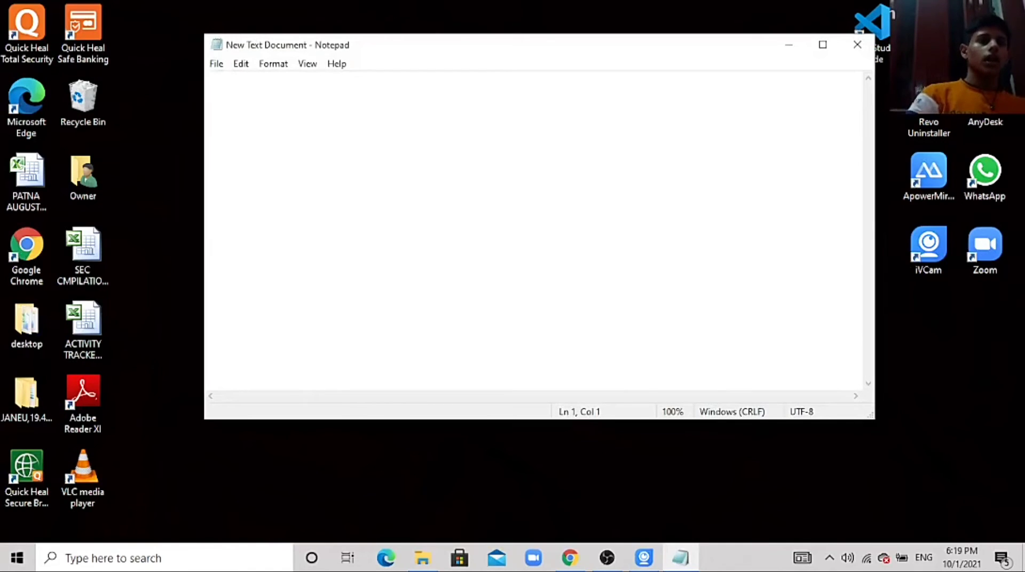
pyautogui.hotkey('alt', 'F4')
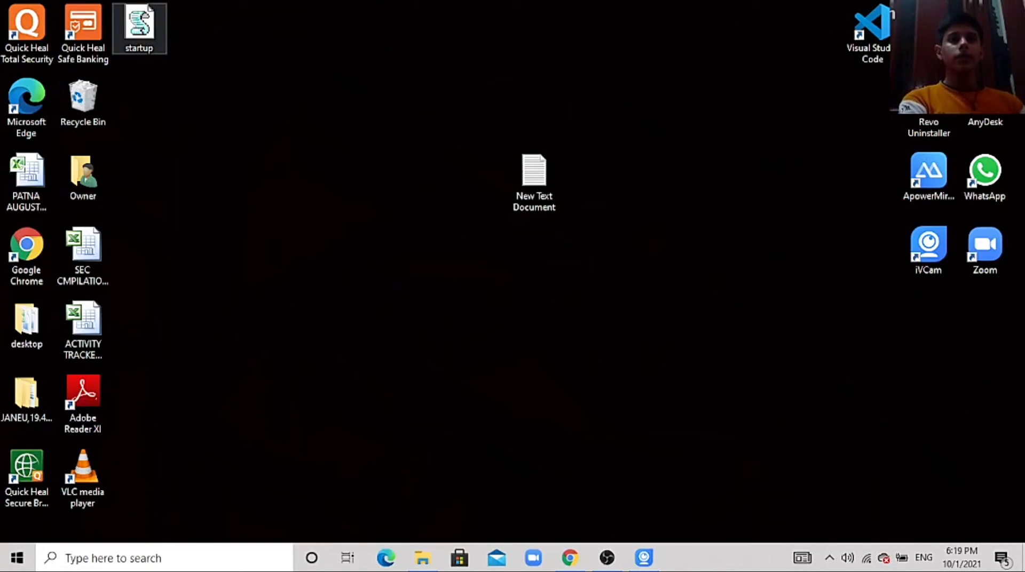
# - Move the startup script to the open area of the desktop and delete the New Text Document file
pyautogui.moveTo(150, 8); pyautogui.dragTo(601, 81)
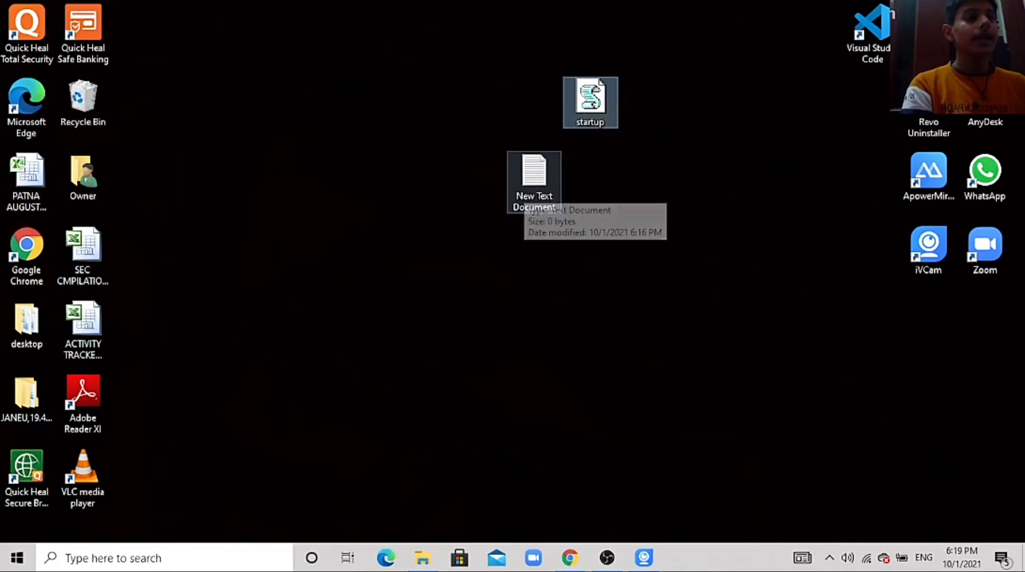
pyautogui.click(531, 194)
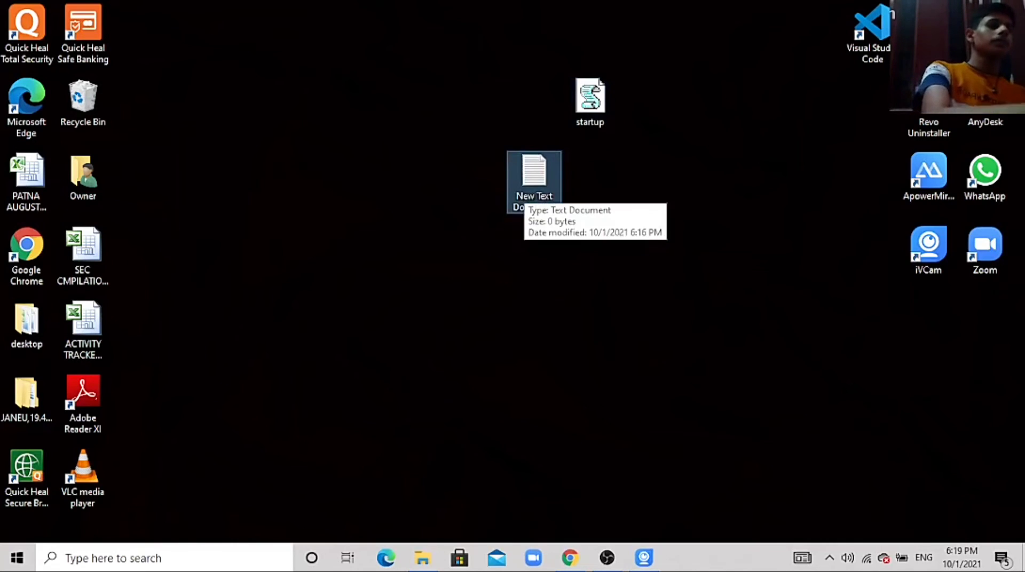
pyautogui.press('Delete')
pyautogui.click(587, 96)
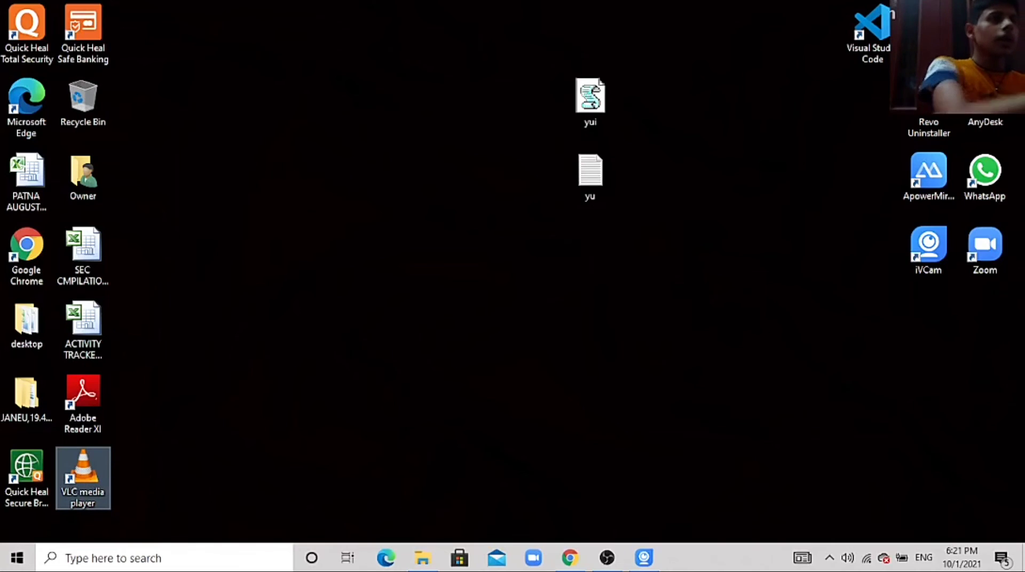
pyautogui.click(607, 558)
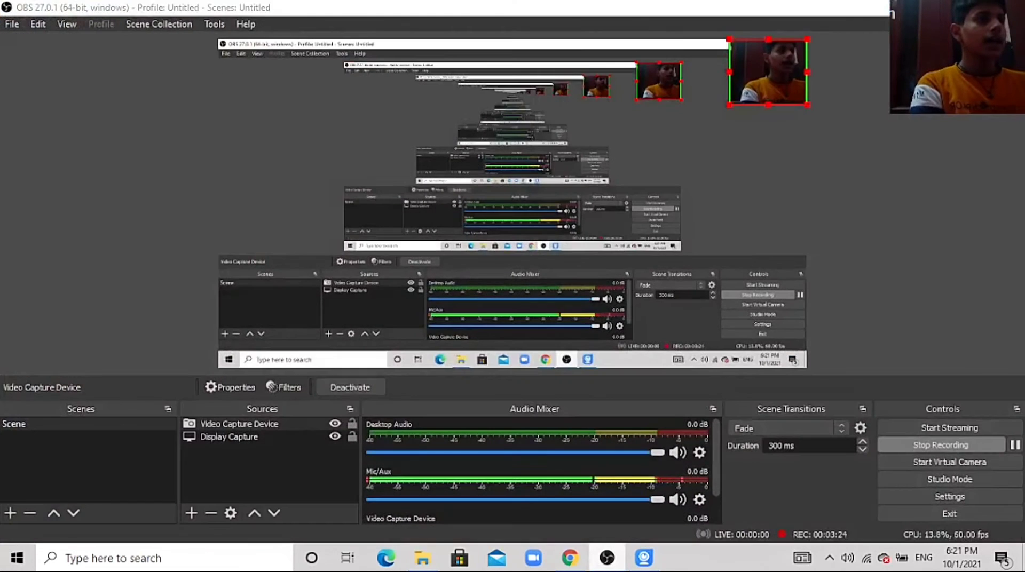
pyautogui.click(607, 558)
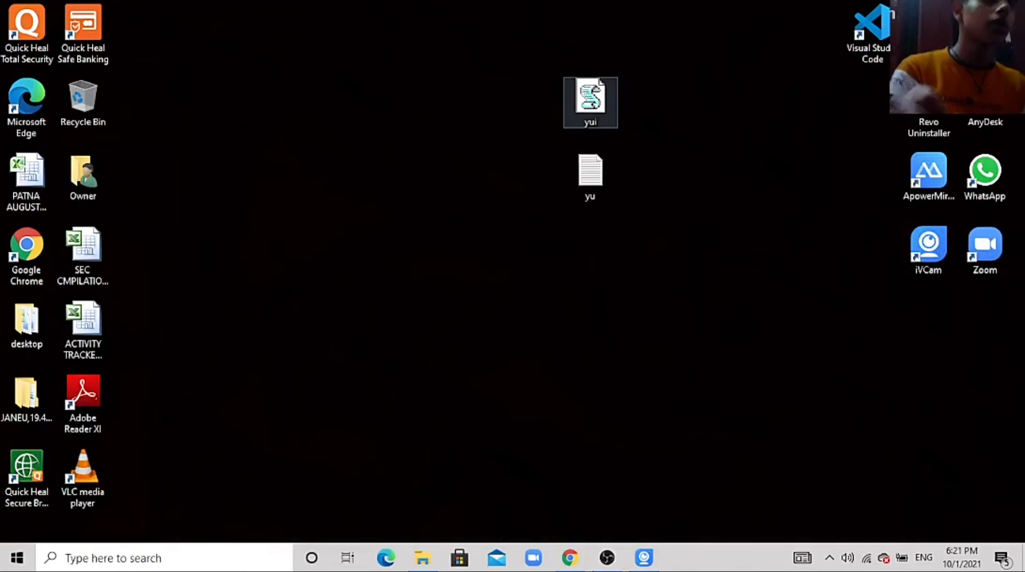
# - Remove the yui script file from the desktop
pyautogui.press('Delete')
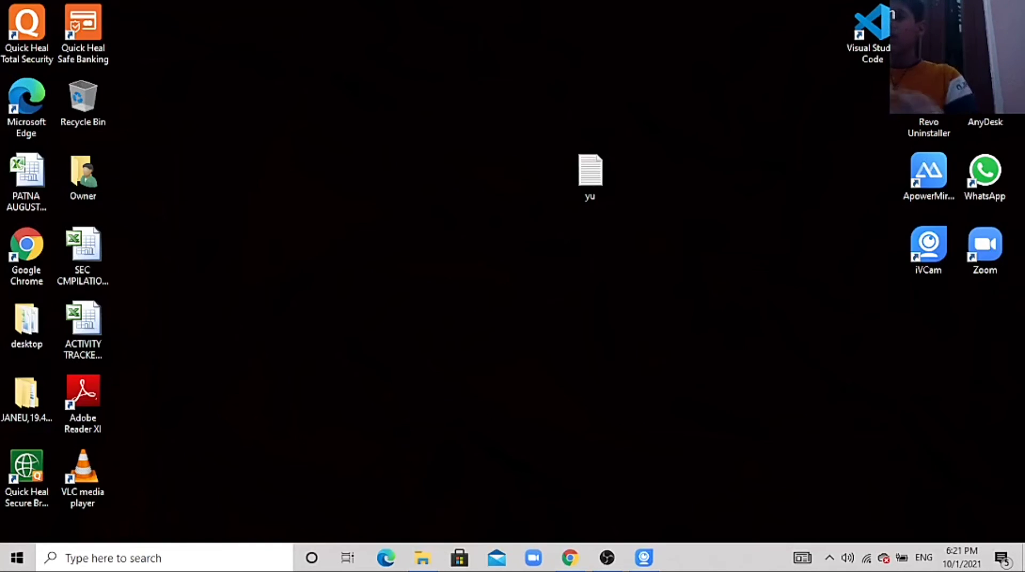
# - Open the Startup folder by running shell:startup from the Run dialog, and bring up the folder's context options
pyautogui.press('super')
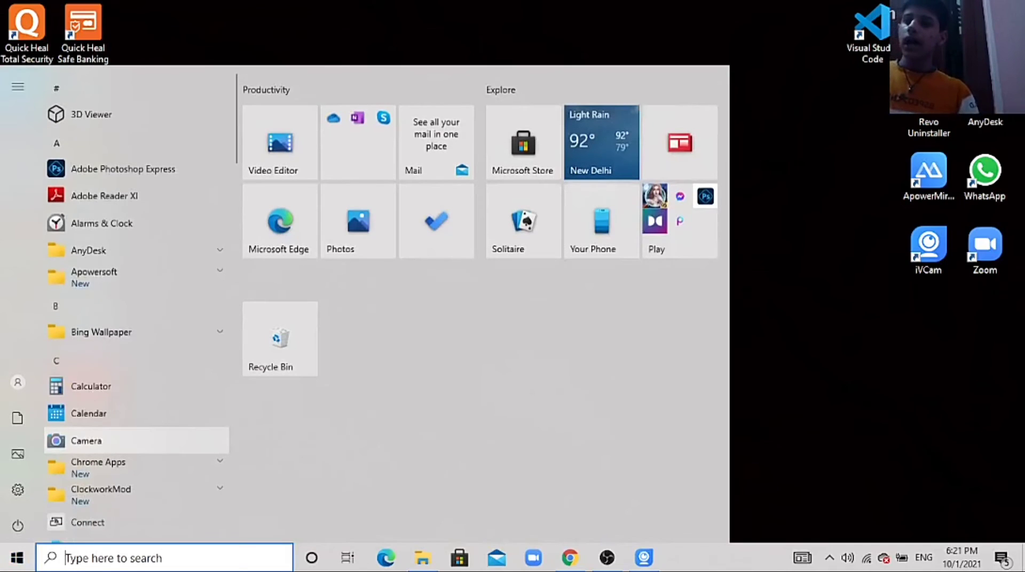
pyautogui.write('run')
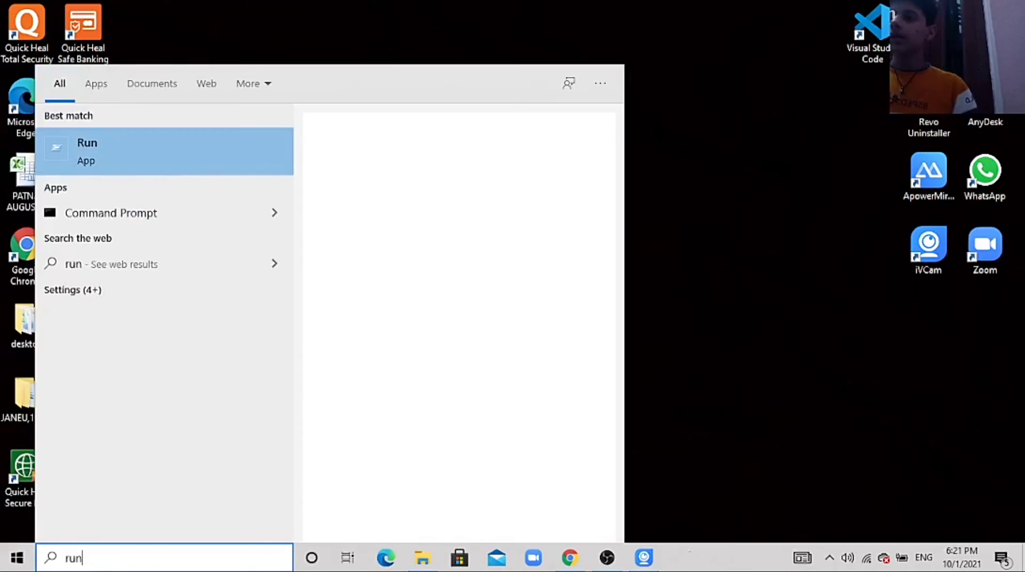
pyautogui.press('Return')
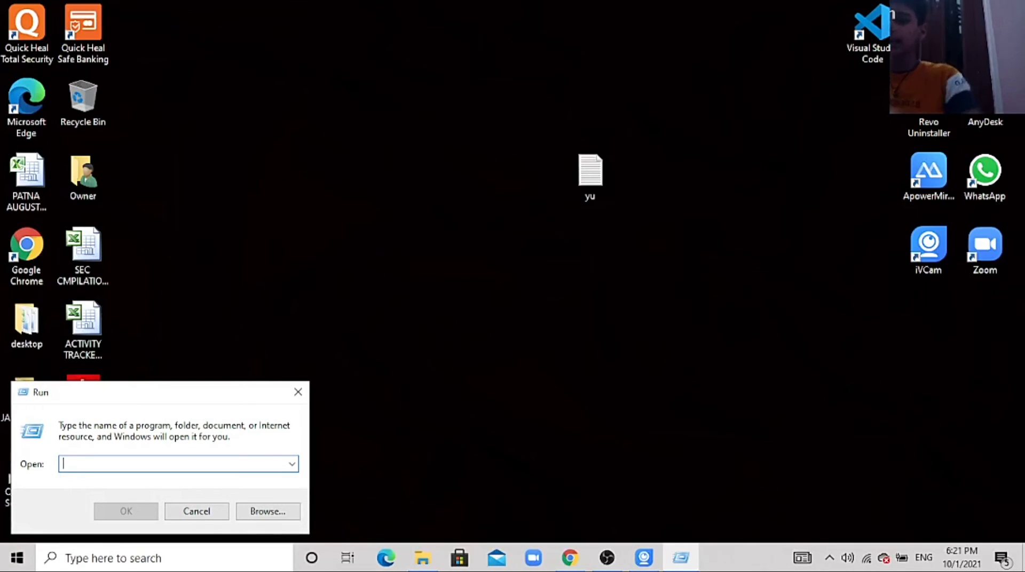
pyautogui.write('shell')
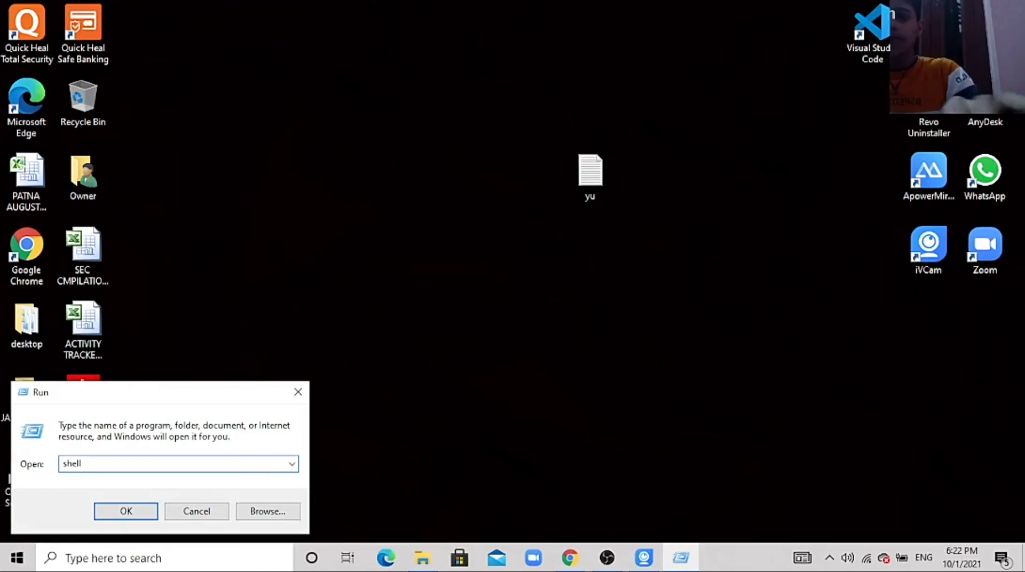
pyautogui.write(':startup')
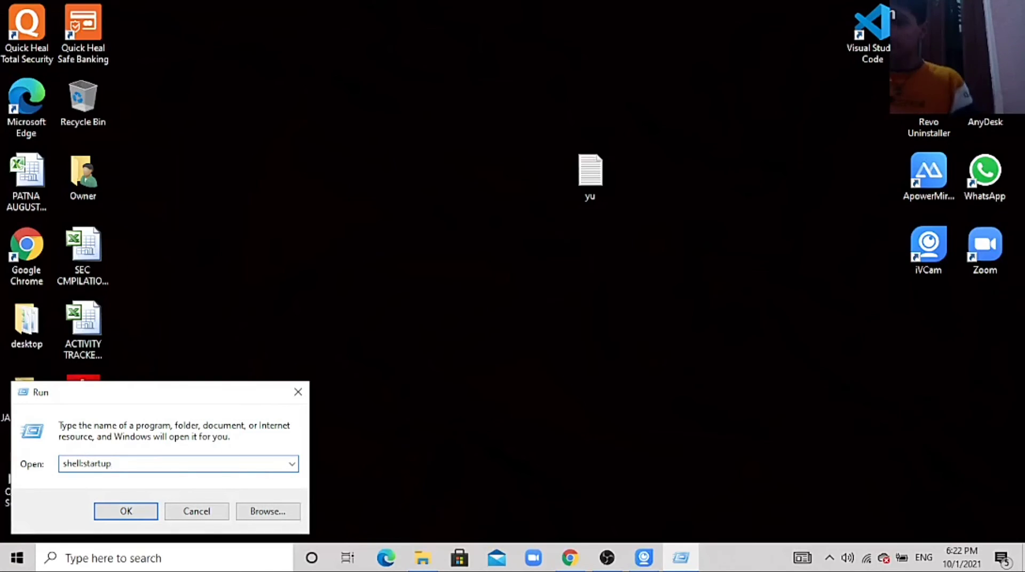
pyautogui.press('Return')
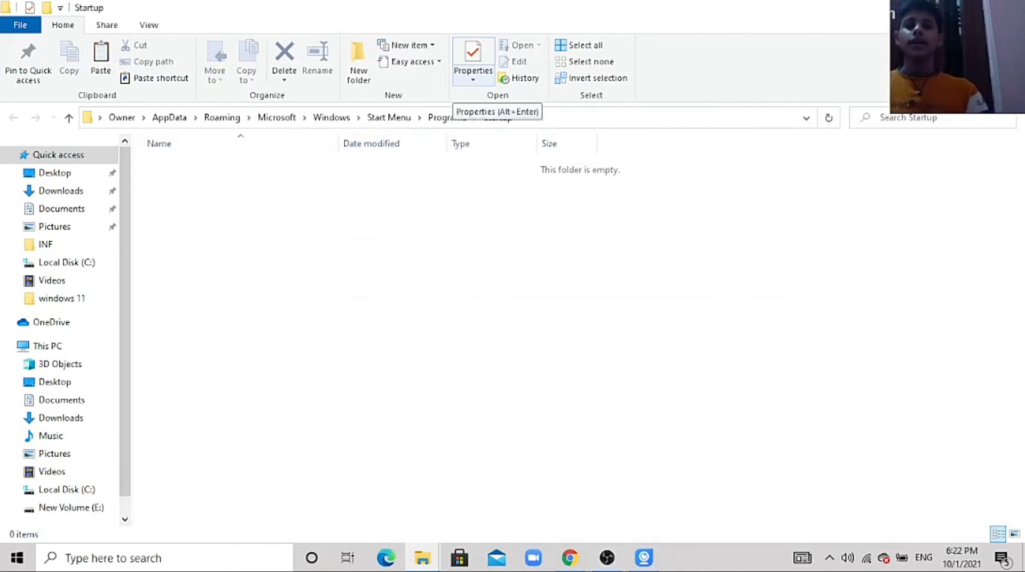
pyautogui.rightClick(254, 204)
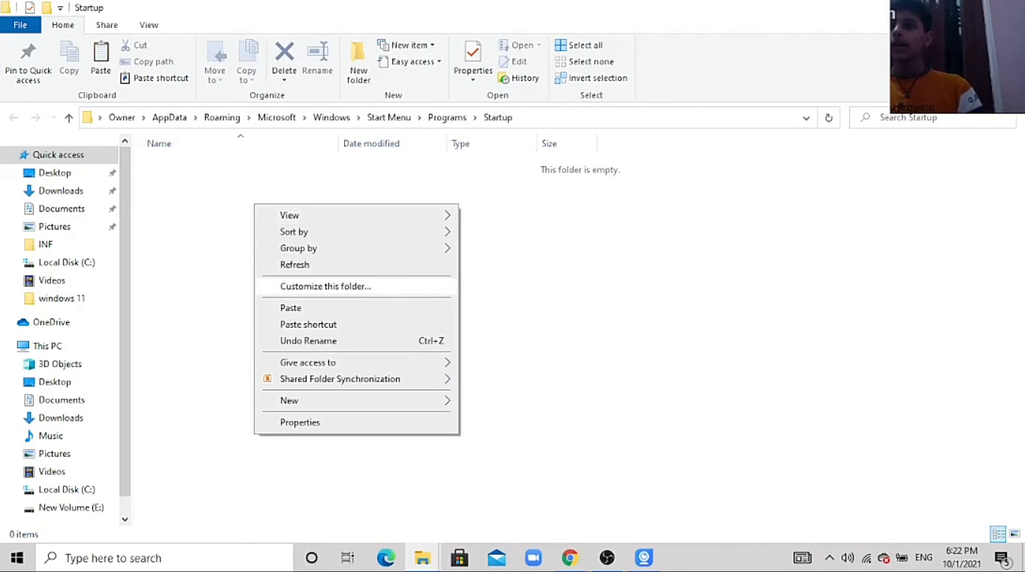
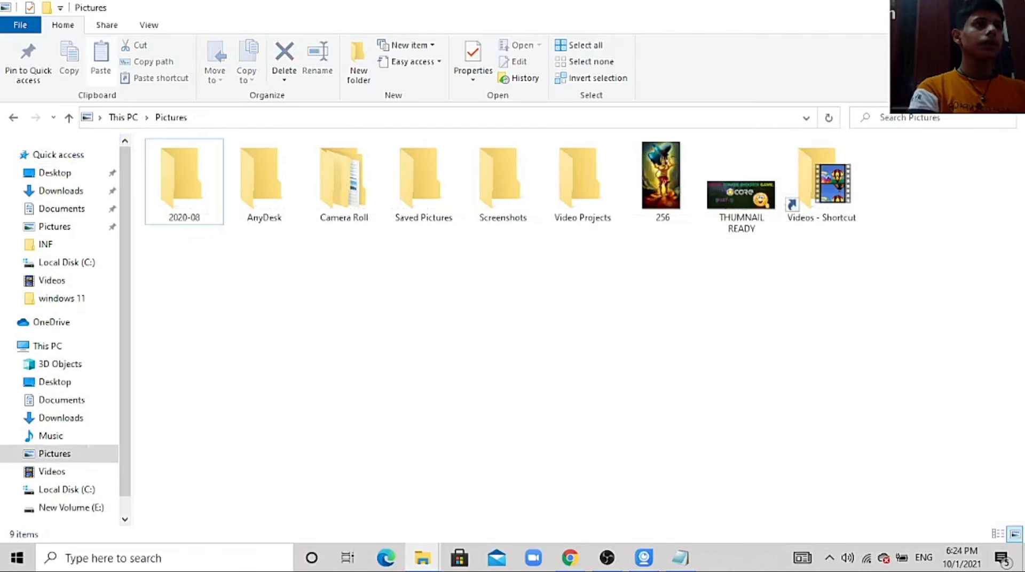
# - Return to the desktop and close the yu script that is still open in Notepad
pyautogui.press('super+d')
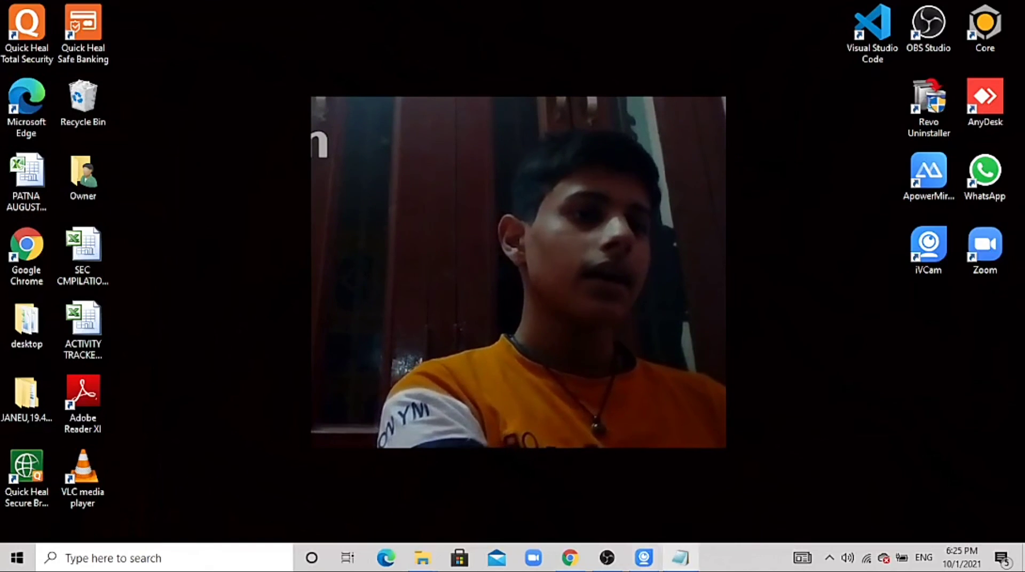
pyautogui.moveTo(680, 557)
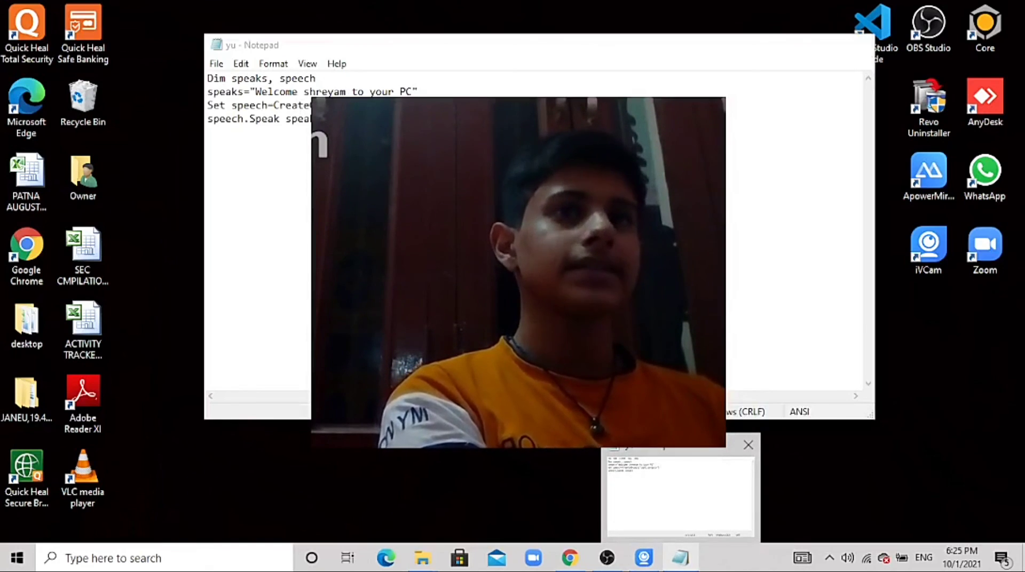
pyautogui.click(680, 496)
pyautogui.click(857, 44)
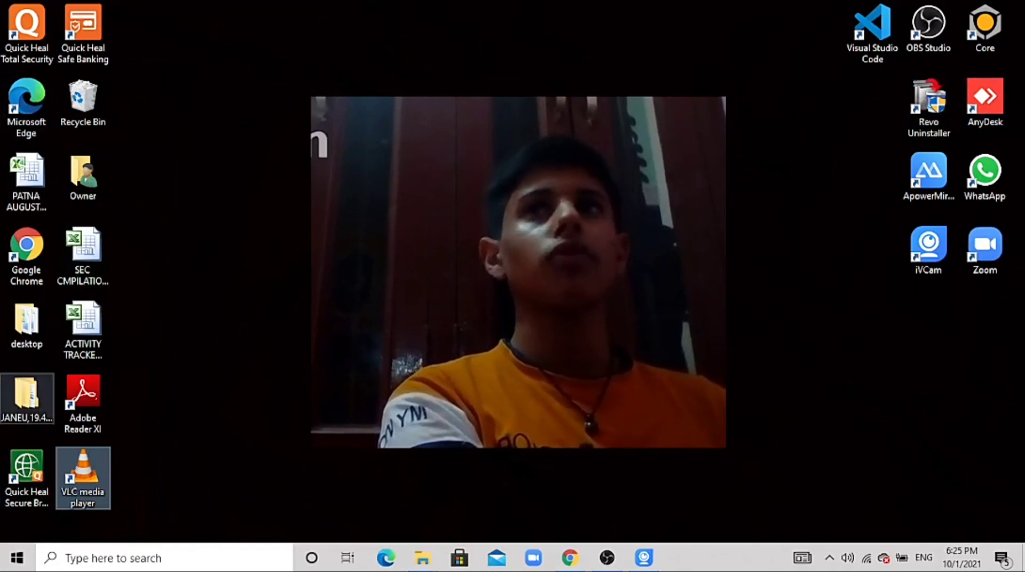
# - Empty the Recycle Bin and minimize its window
pyautogui.doubleClick(83, 101)
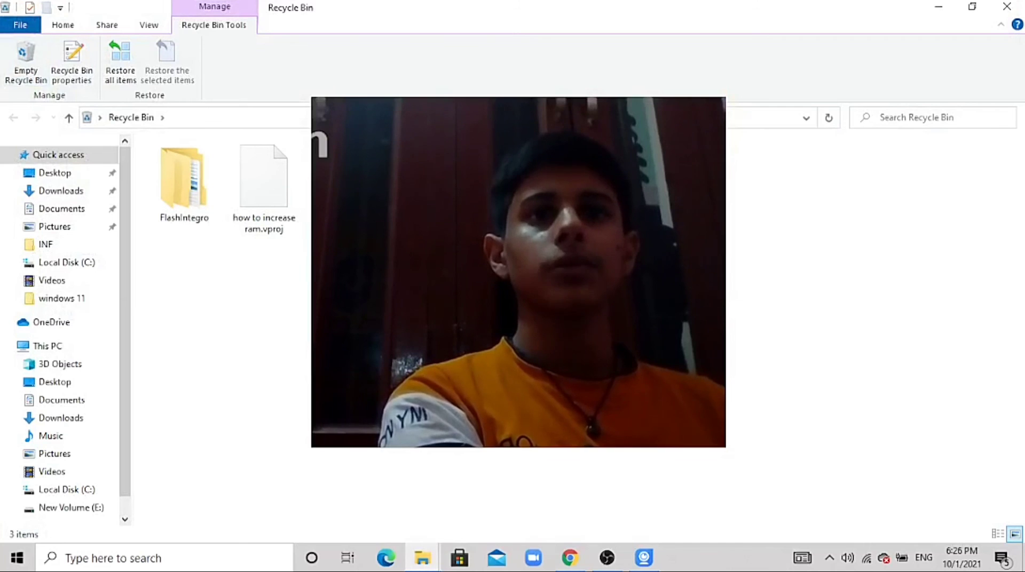
pyautogui.click(25, 62)
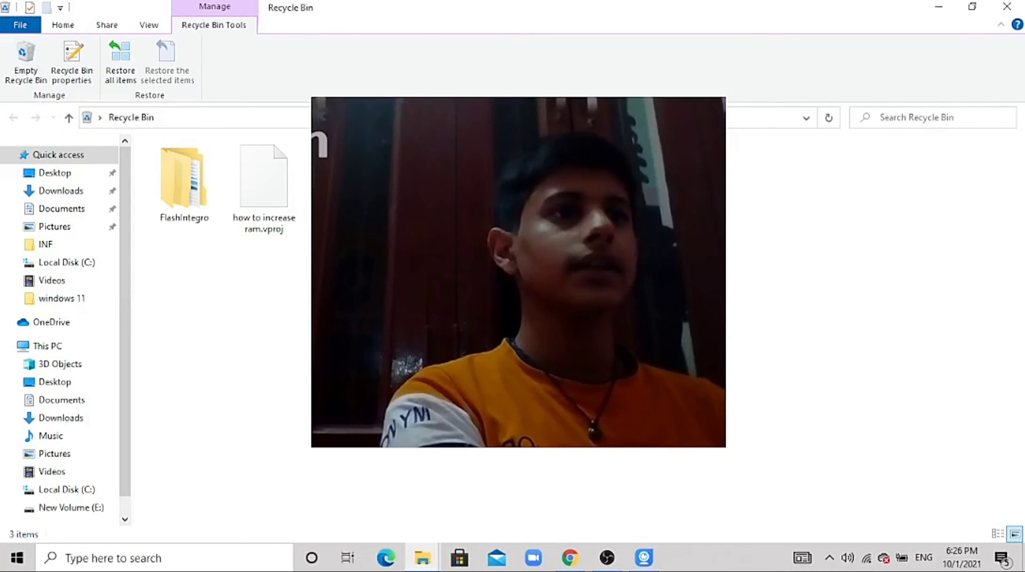
pyautogui.click(938, 7)
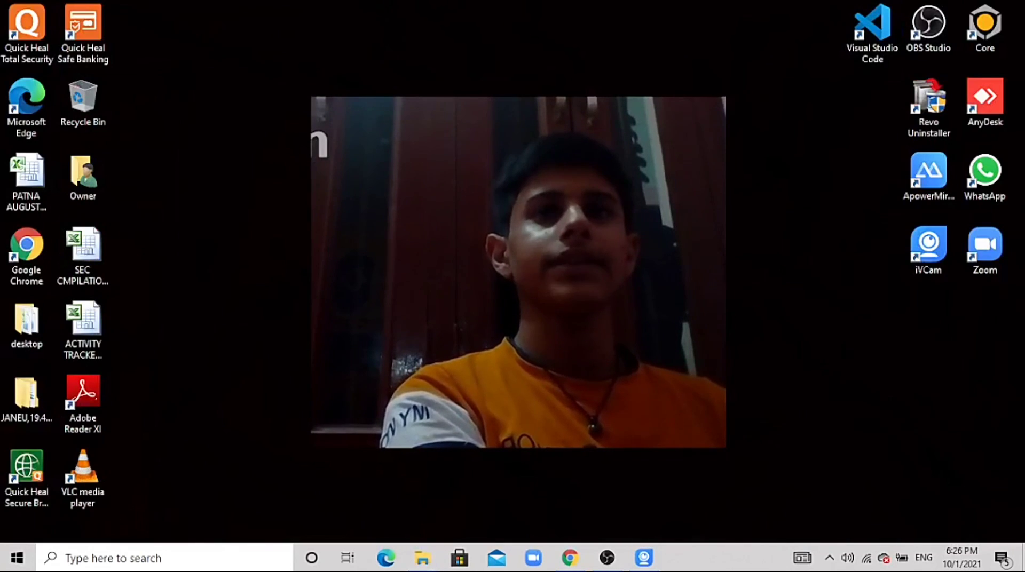